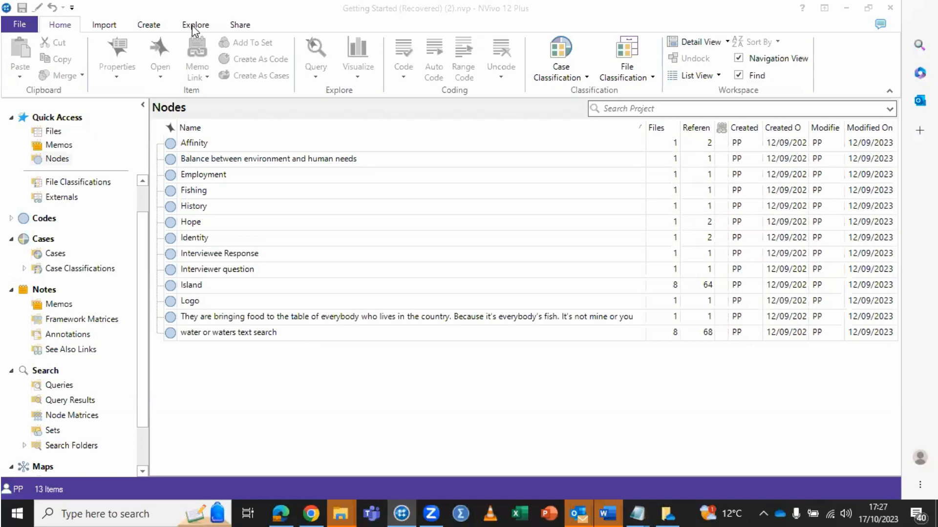
Start a matrix coding query and add the seven interview transcripts as rows, leaving out the video, PDF, audio and image files
left_click(192, 25)
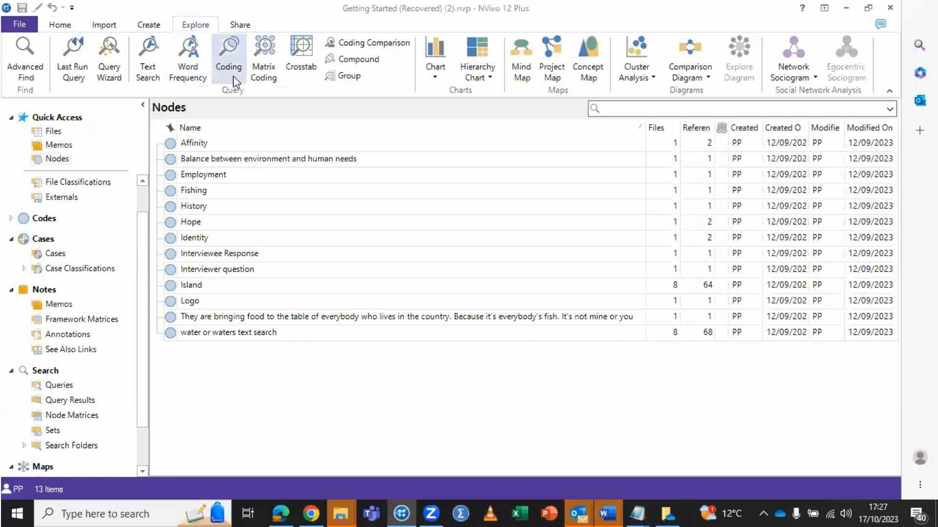
left_click(265, 55)
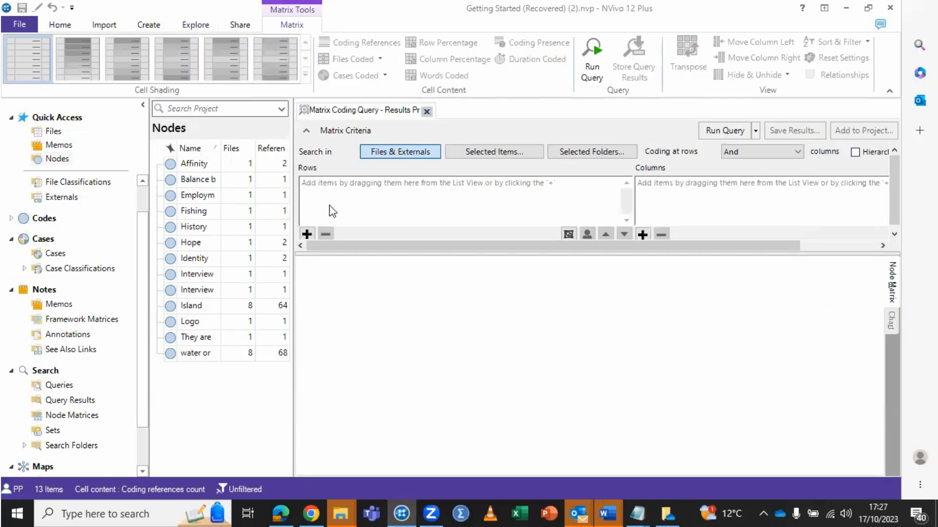
left_click(308, 235)
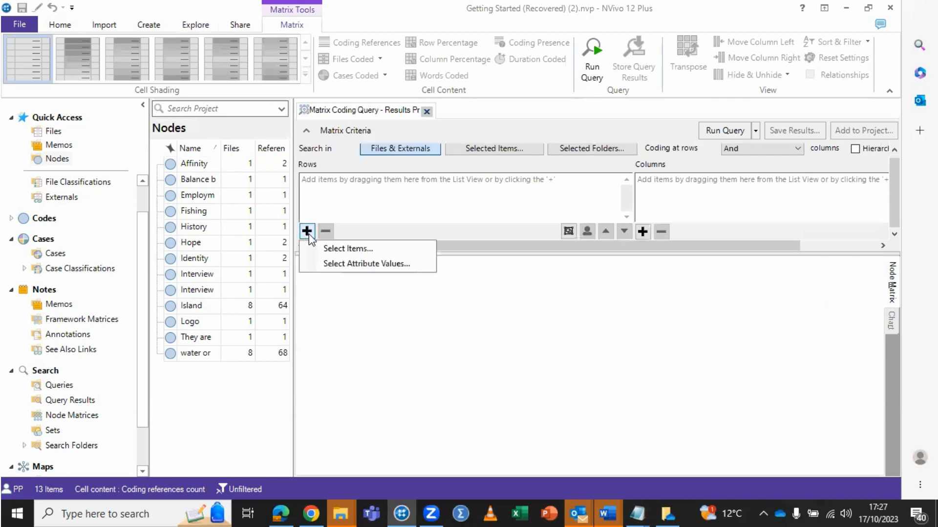
left_click(331, 250)
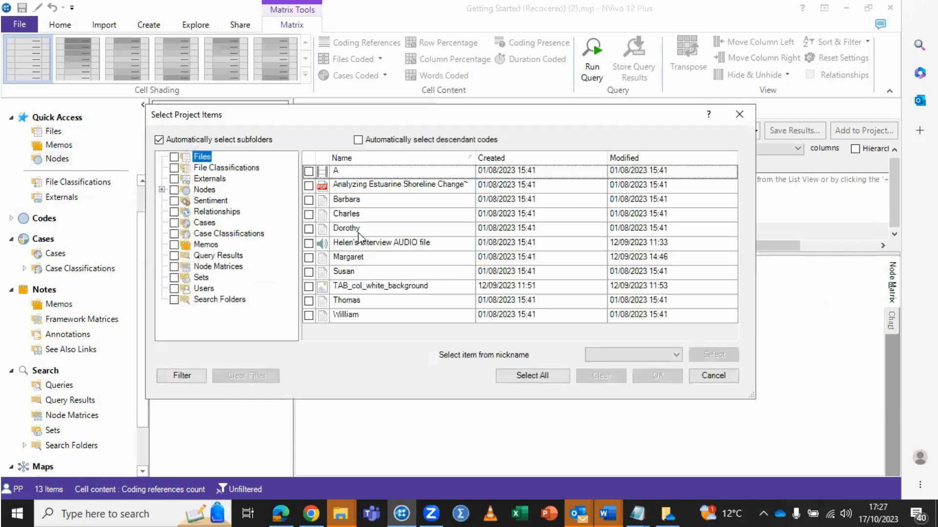
left_click(309, 199)
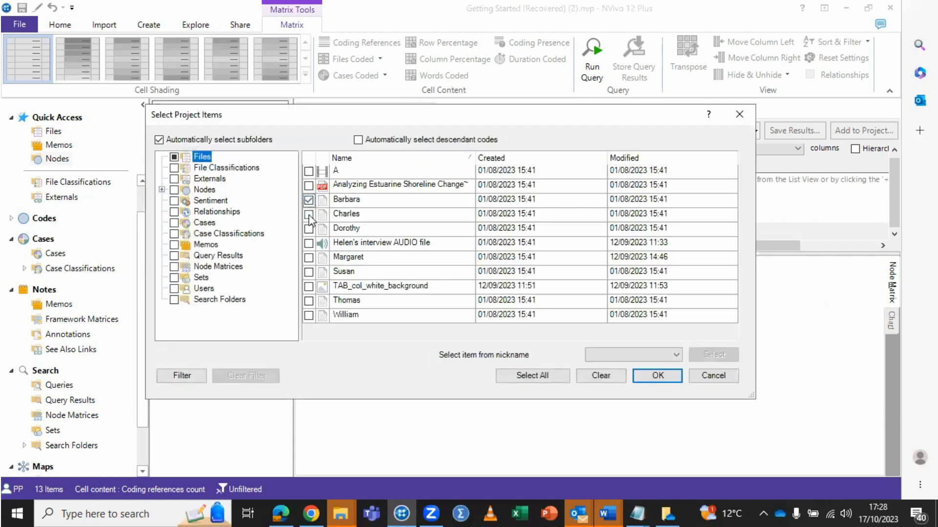
left_click(308, 228)
left_click(309, 257)
left_click(309, 272)
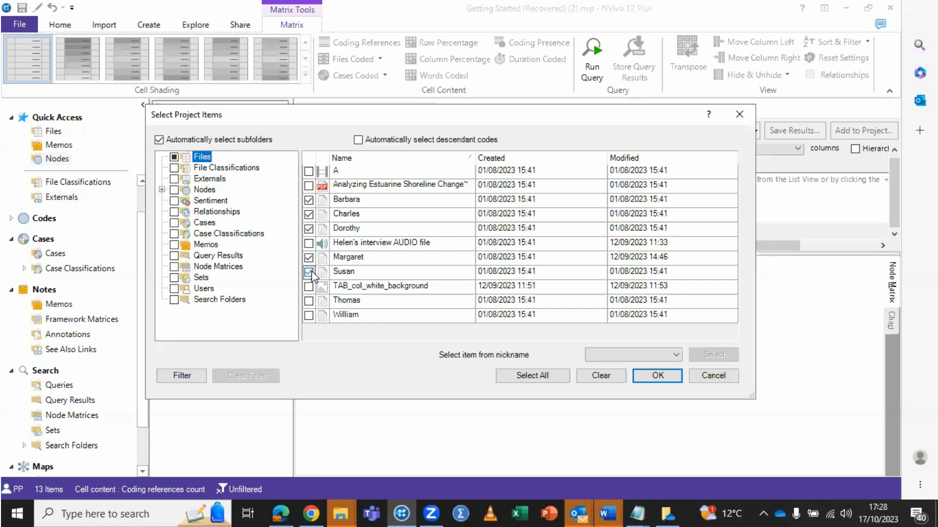
left_click(309, 315)
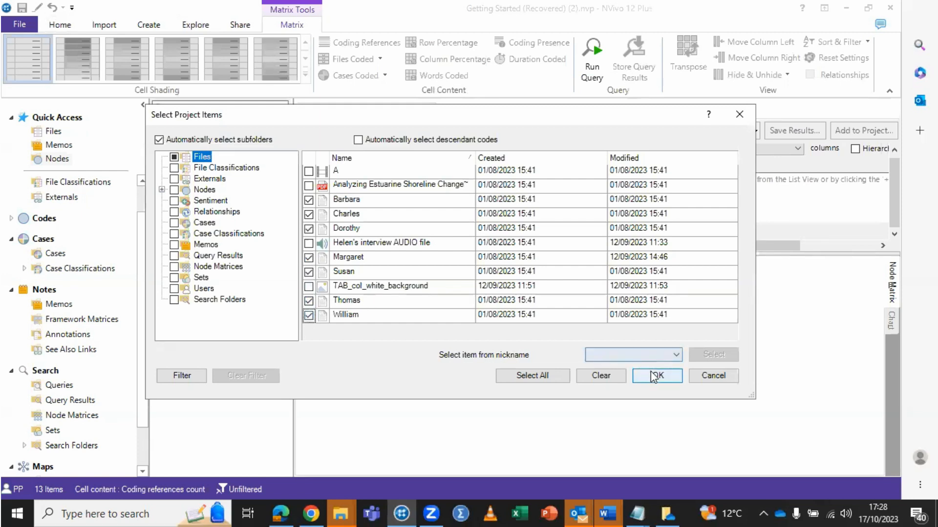
left_click(651, 374)
Add the autocoded themes commercial fishing, fish houses, fishing, industry and natural environment as columns, and run the query
left_click(642, 230)
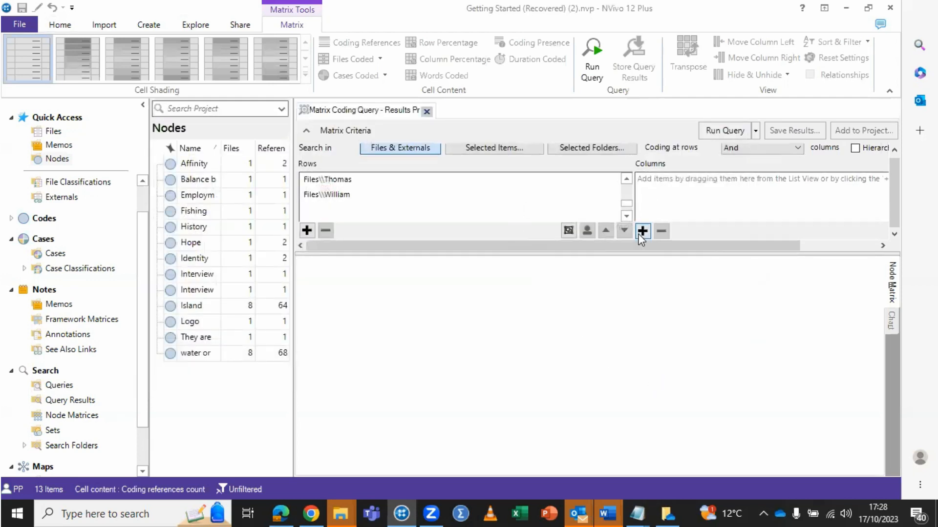
left_click(670, 250)
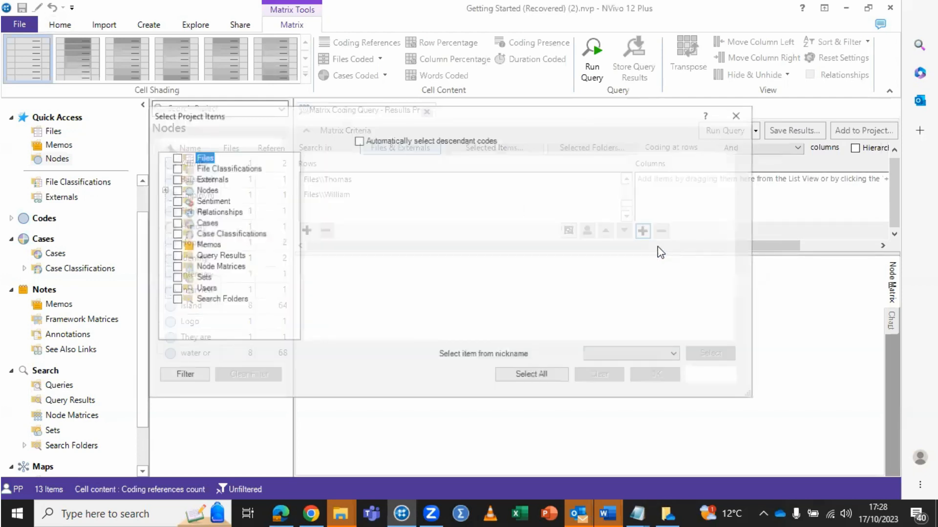
left_click(162, 190)
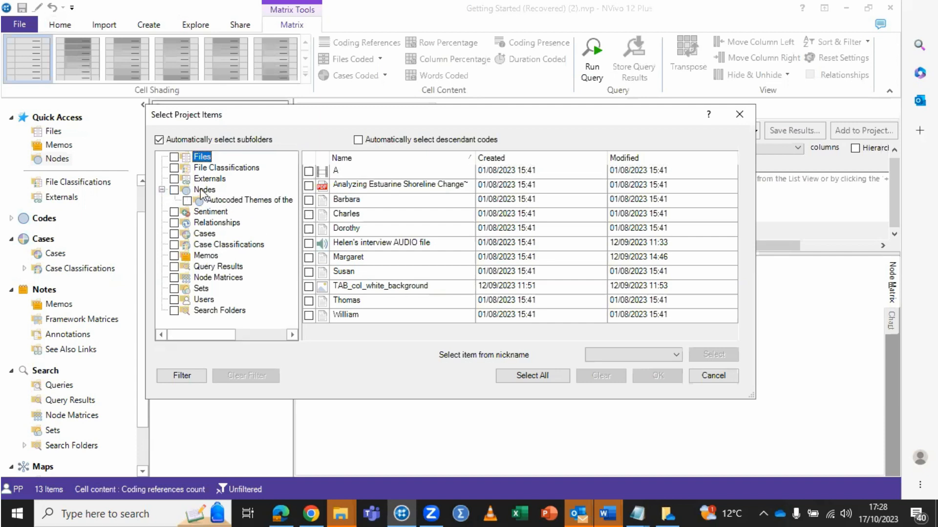
left_click(224, 201)
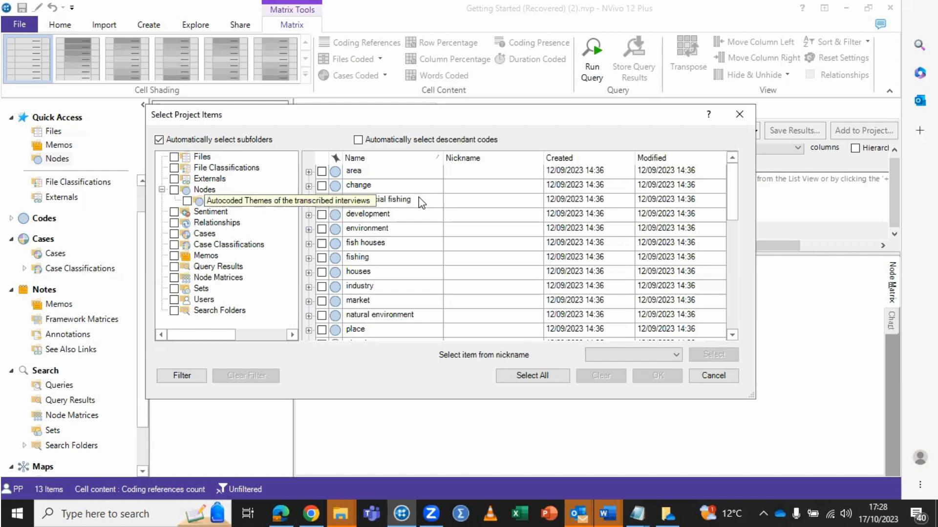
left_click(322, 258)
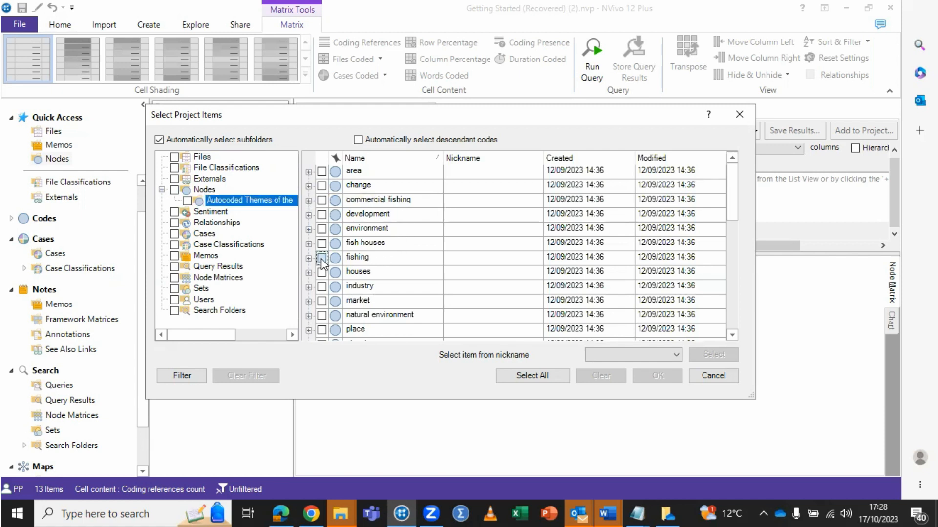
left_click(322, 243)
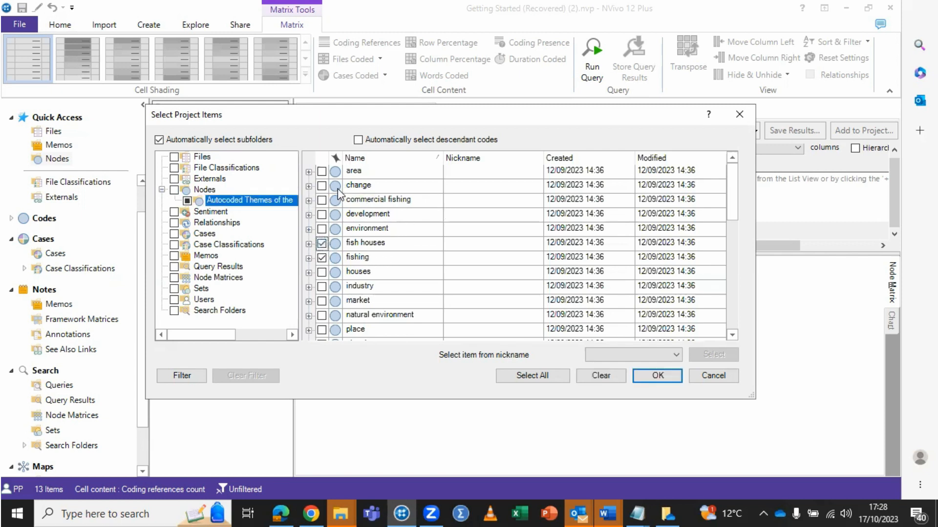
left_click(322, 201)
left_click(321, 316)
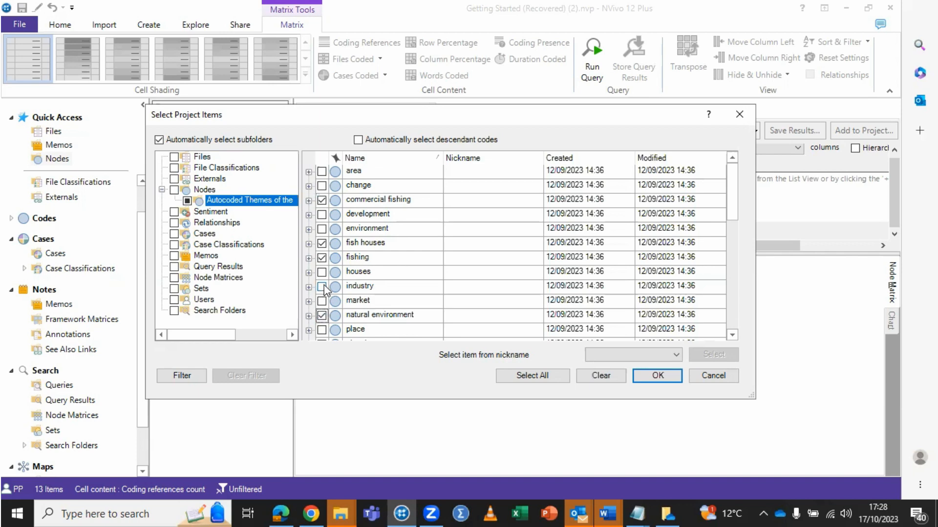
left_click(322, 287)
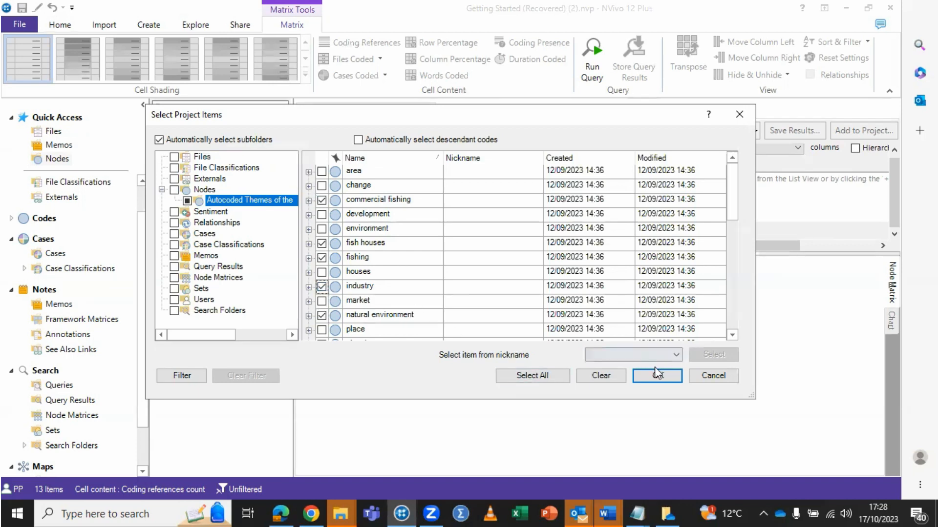
left_click(656, 381)
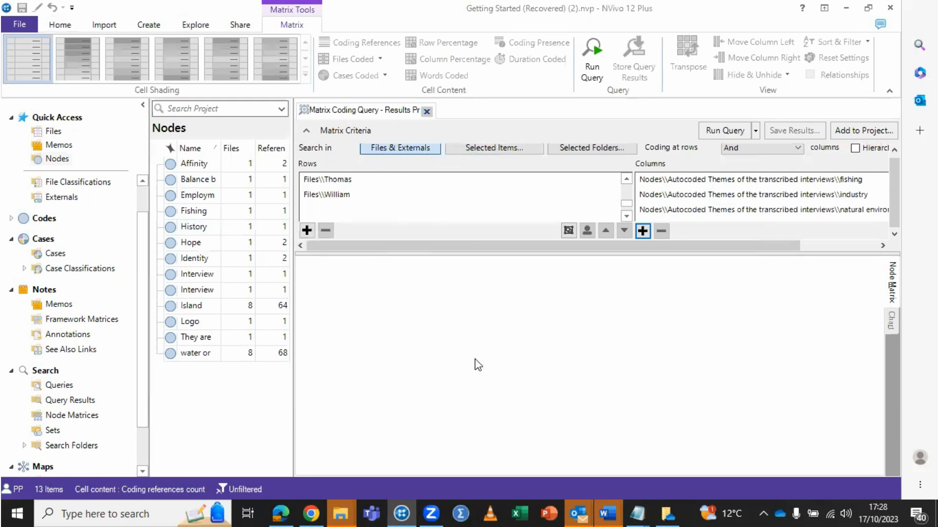
left_click(728, 133)
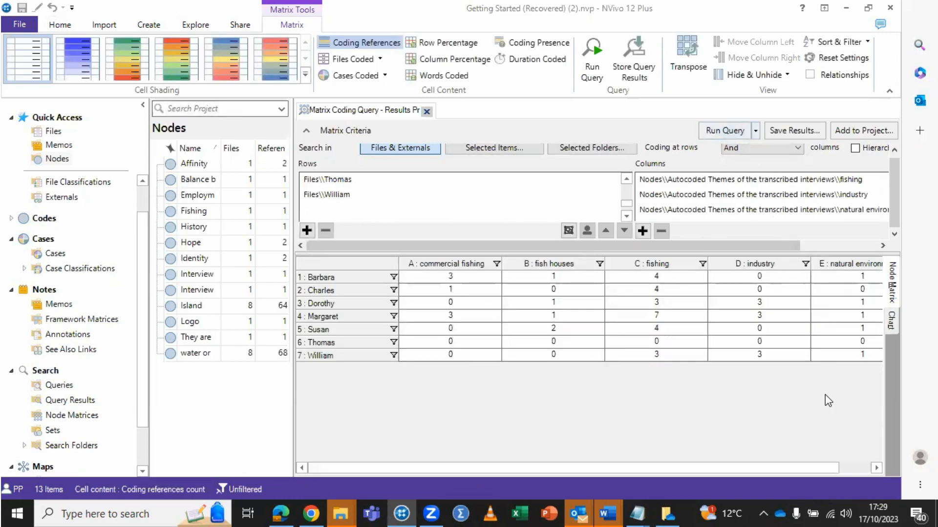
View the query results as a chart, inspect the coding reference bars, and return to the node matrix
left_click(888, 324)
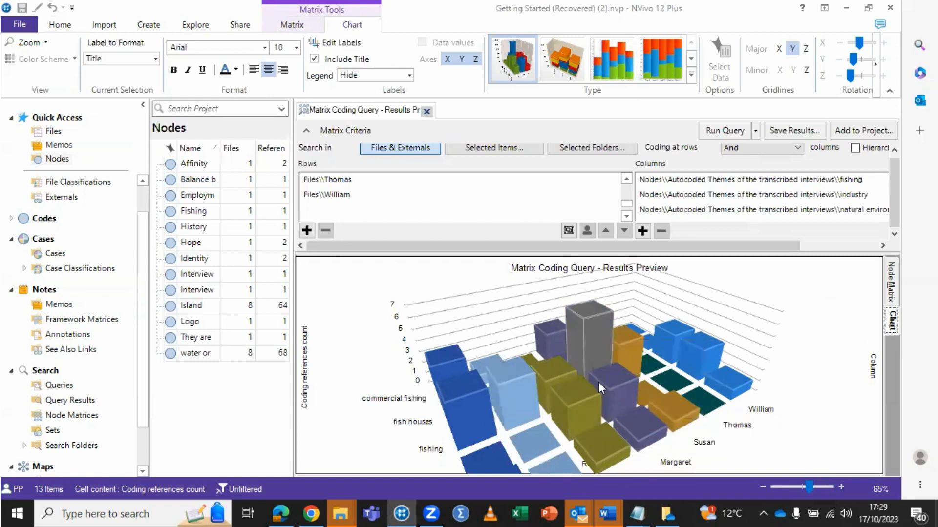
mouse_move(602, 366)
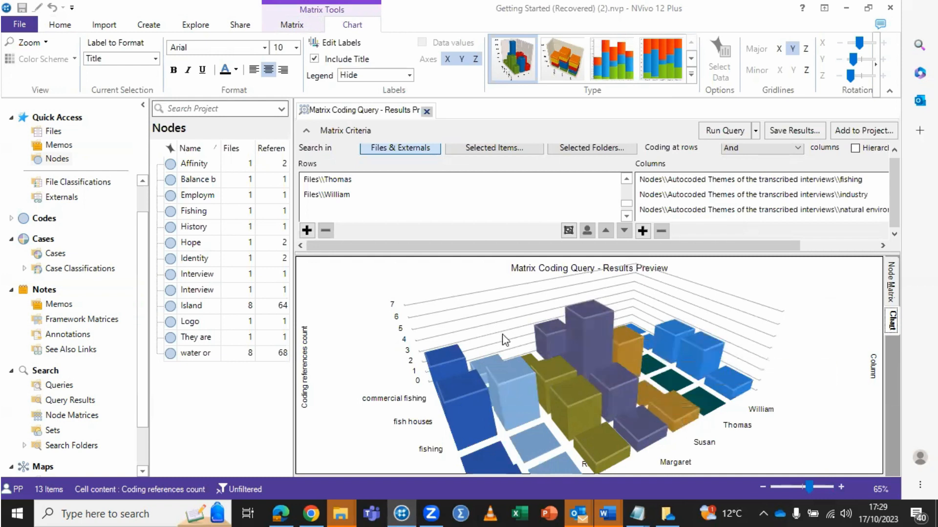
mouse_move(539, 396)
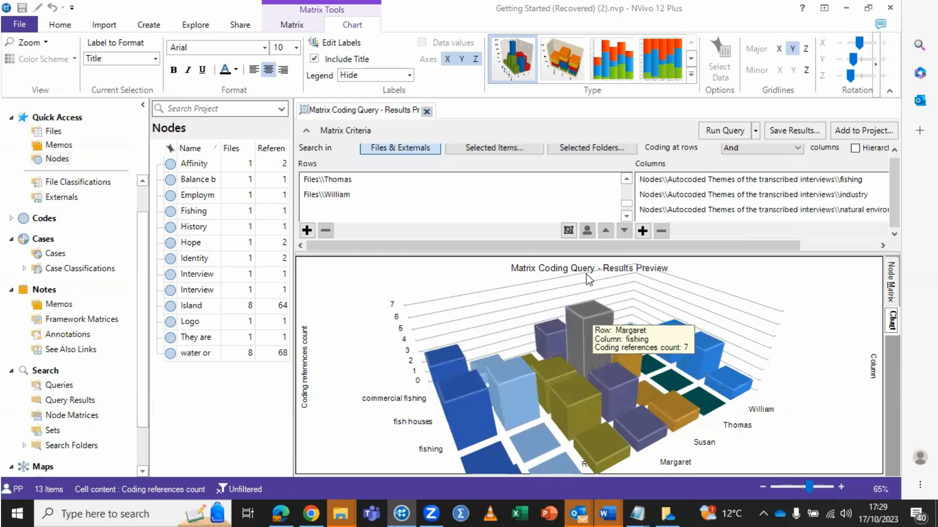
mouse_move(518, 442)
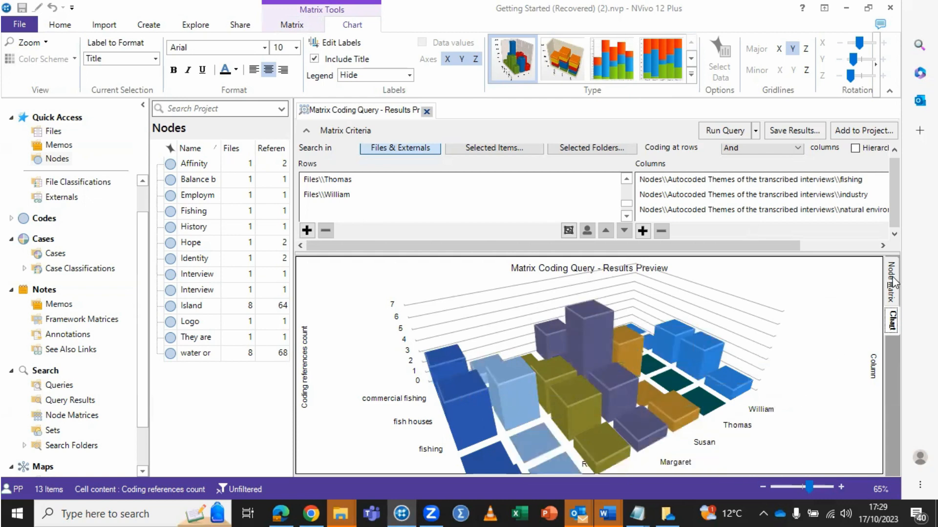
left_click(892, 283)
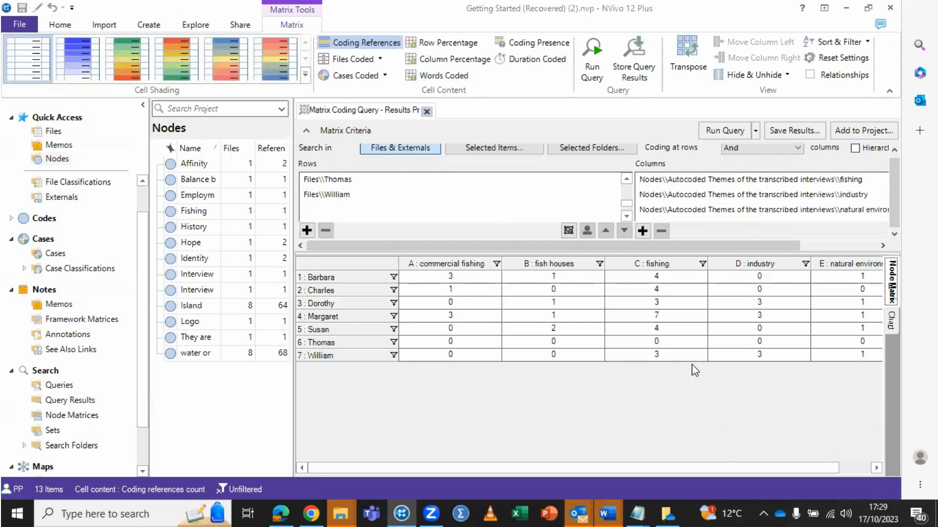
left_click_drag(745, 470, 693, 473)
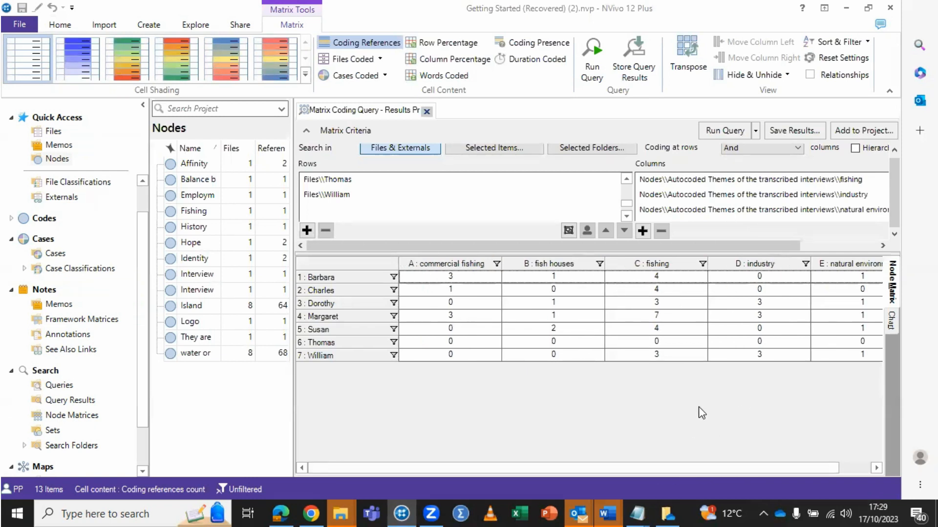
Transpose the matrix to show the themes as rows, and switch it back to the original orientation
left_click(688, 47)
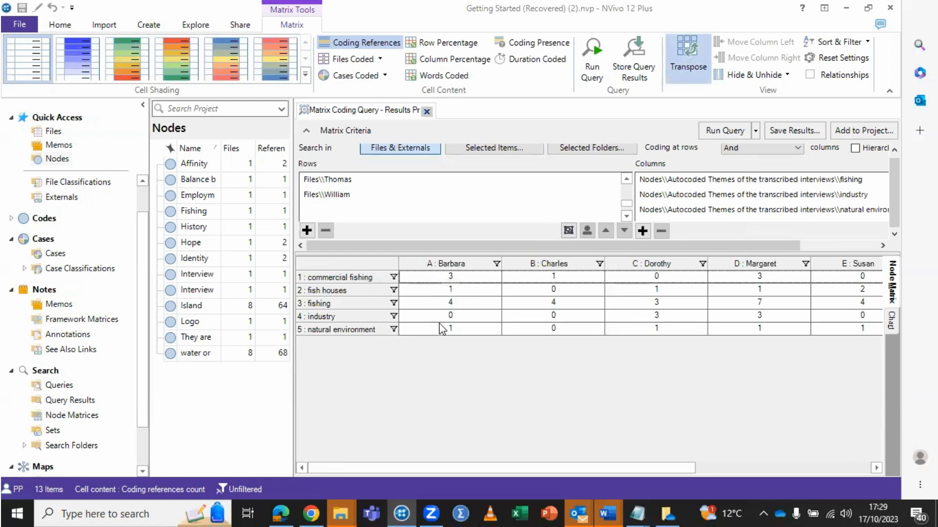
left_click(689, 48)
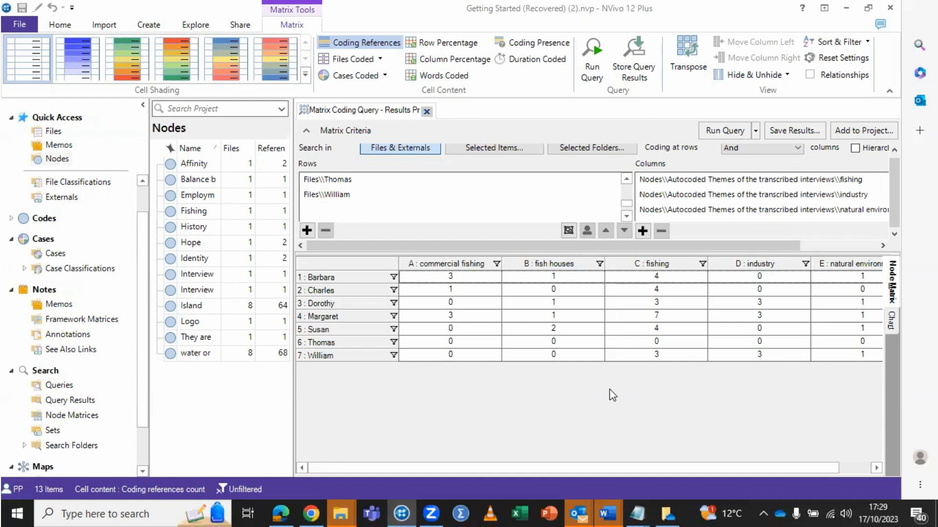
Open the coded references behind the first interview's commercial fishing cell, read them, and return to the matrix results
double_click(450, 277)
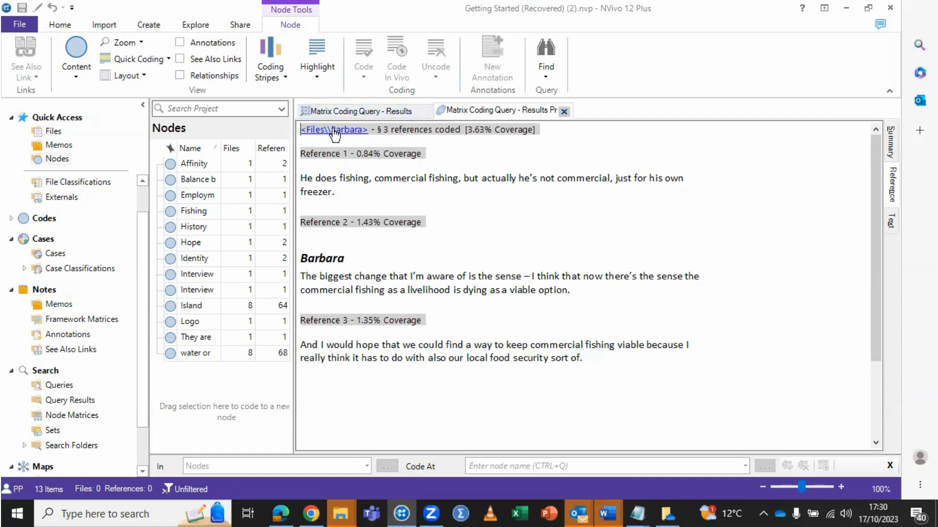
left_click(379, 112)
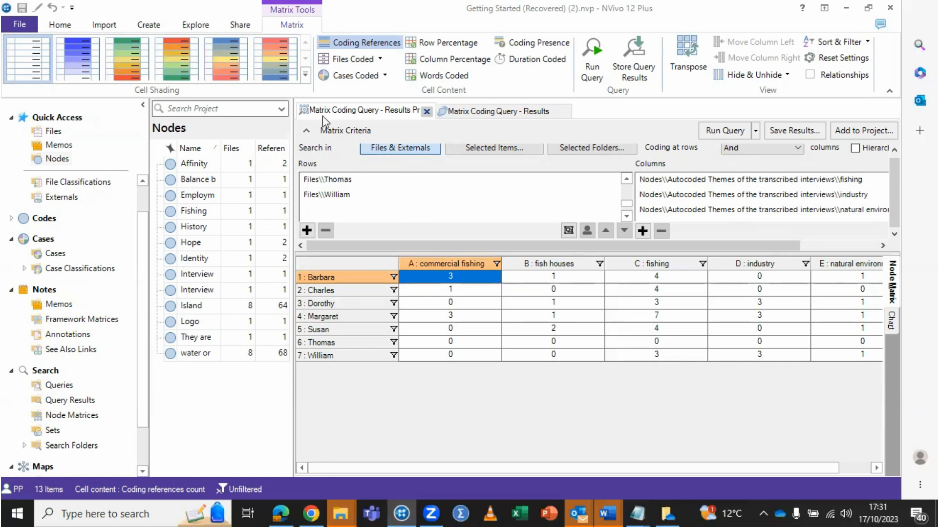
Compare several colour shadings for the matrix cells and apply the blue shading
left_click(80, 55)
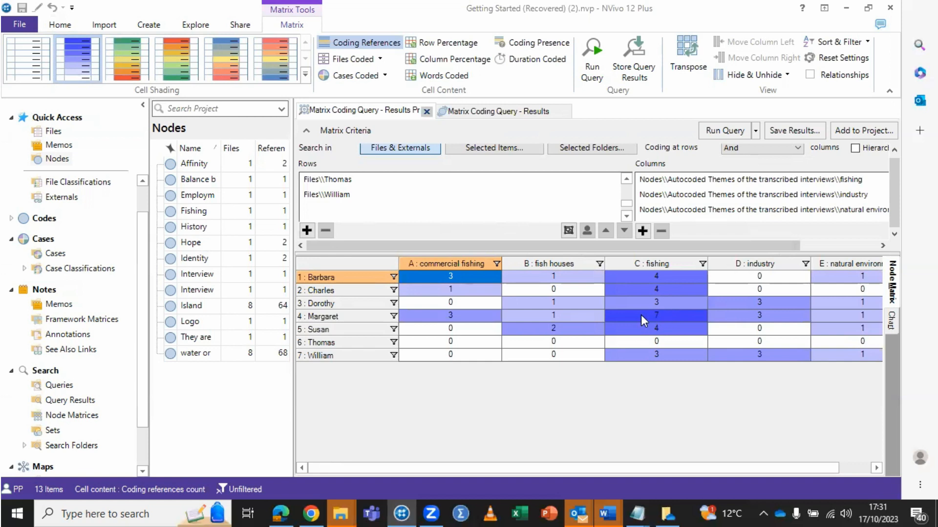
left_click(180, 63)
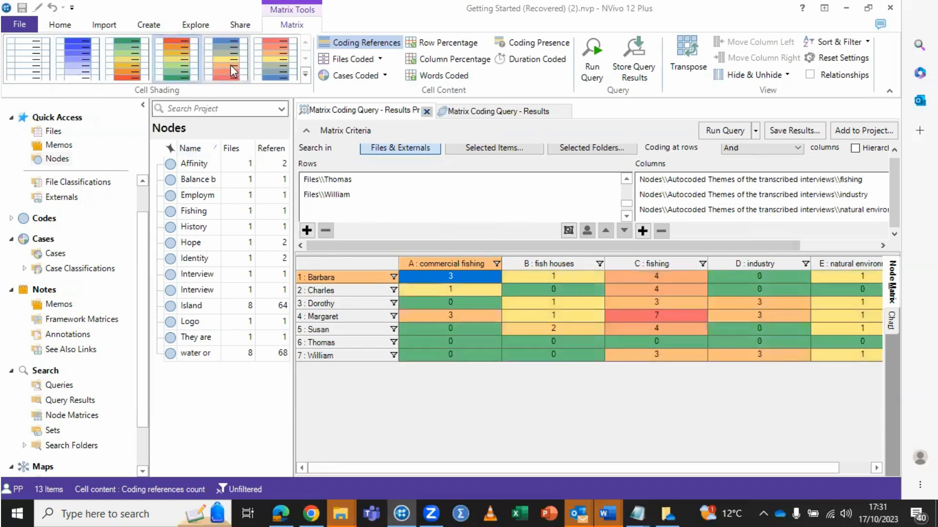
left_click(276, 70)
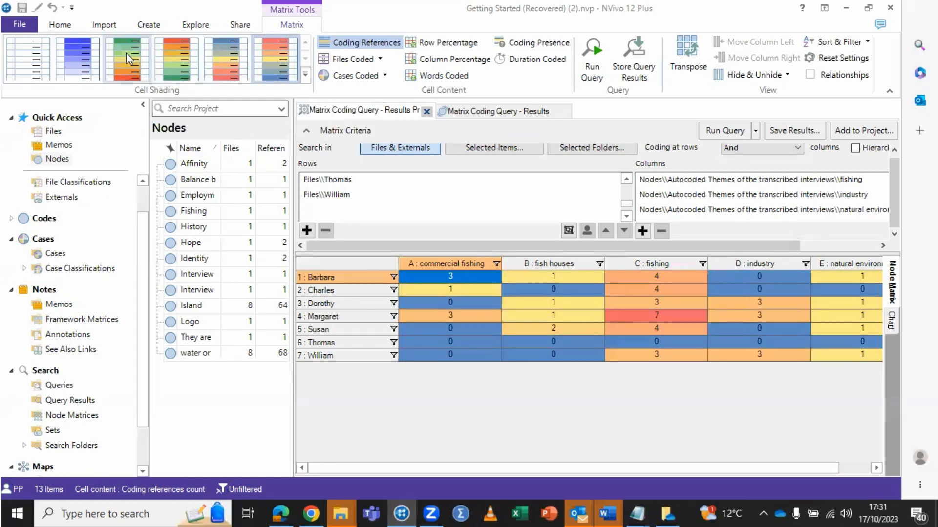
left_click(73, 68)
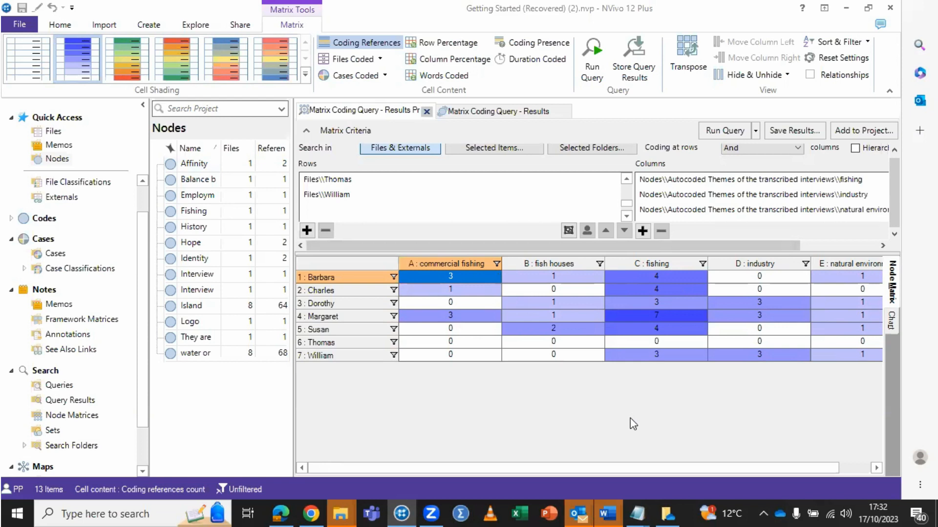
Add the matrix coding query to the project under the name "Node matrix for training video demonstration"
left_click(787, 130)
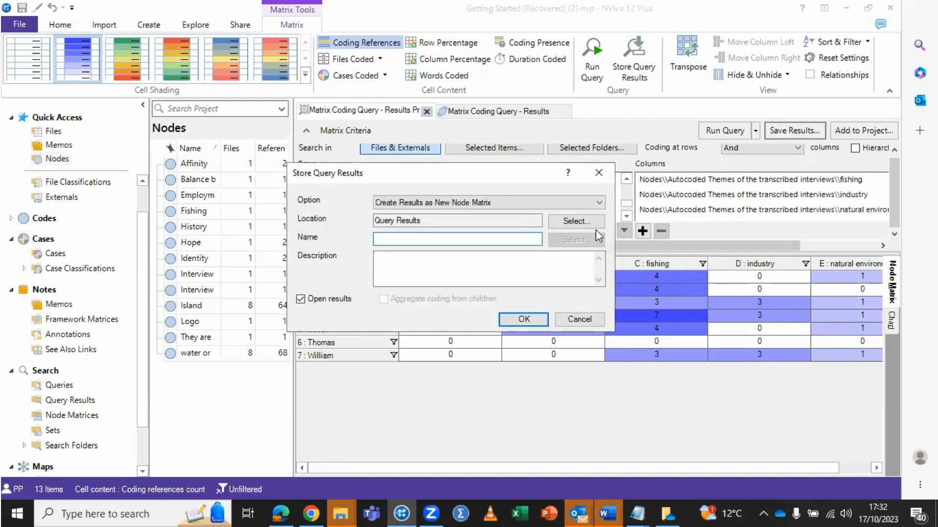
left_click(599, 172)
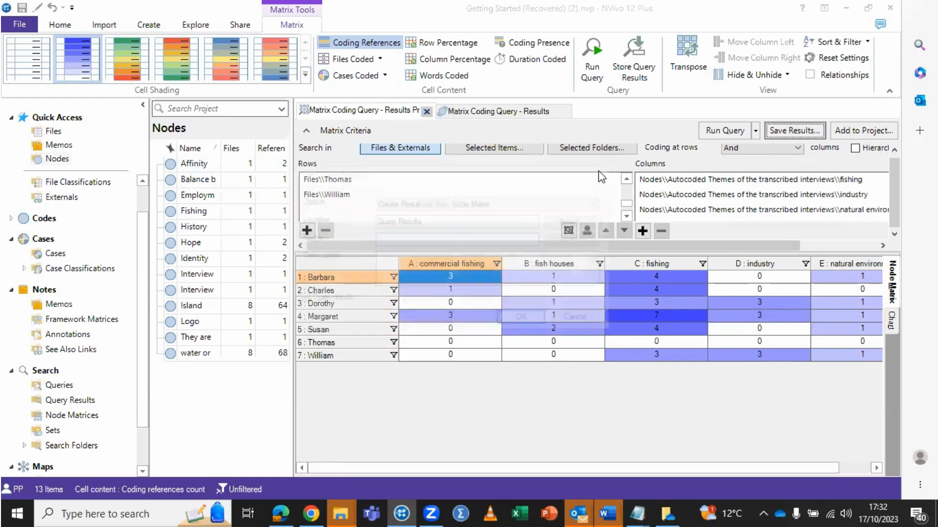
left_click(852, 131)
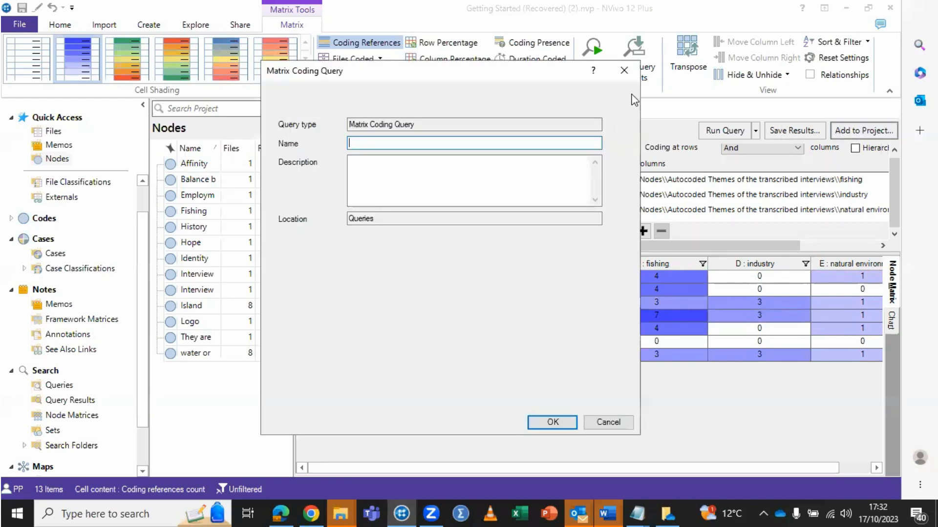
left_click(552, 422)
left_click(501, 307)
type("Node matrix for training vid")
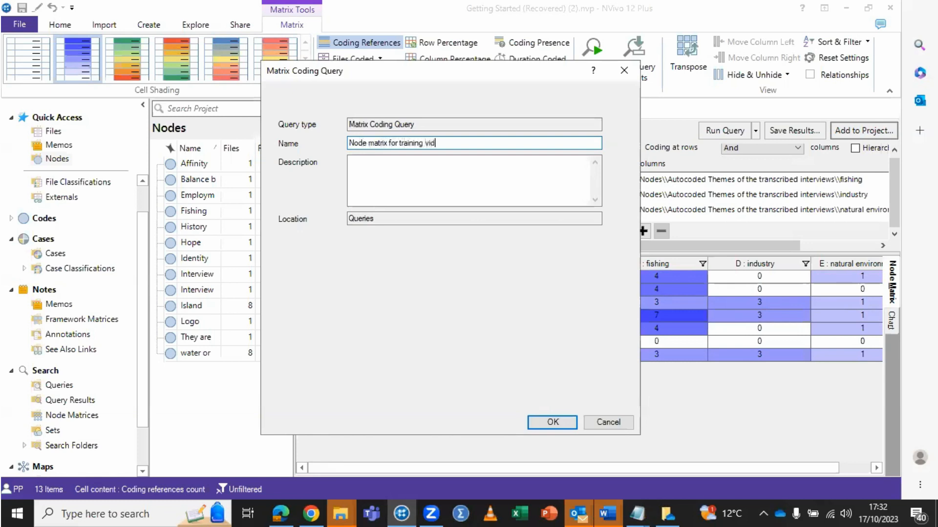
type("eo demonstration")
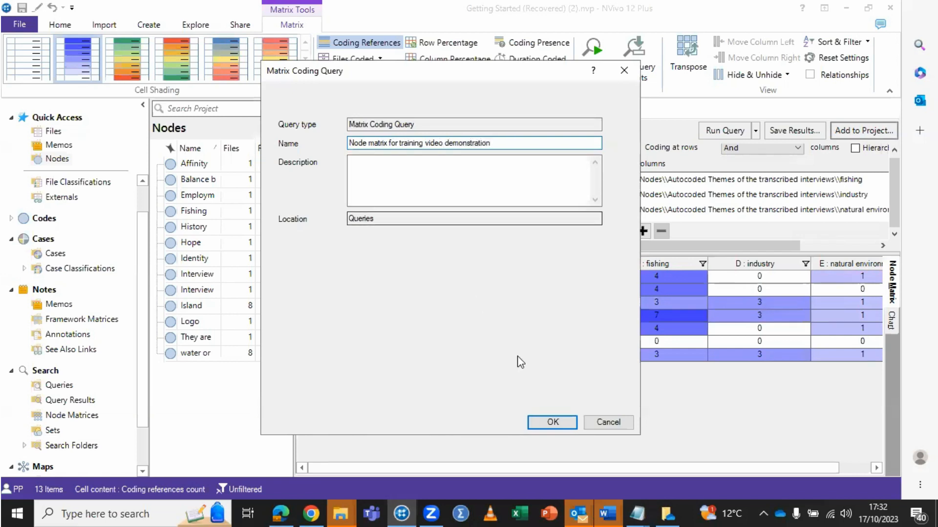
left_click(548, 420)
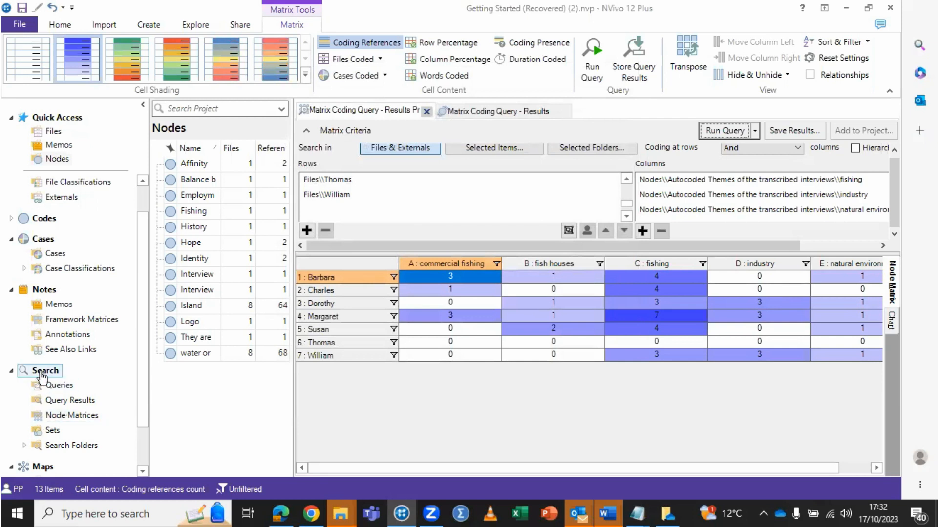
Look through the project's node matrices, query results and search folders for the saved query
left_click(56, 419)
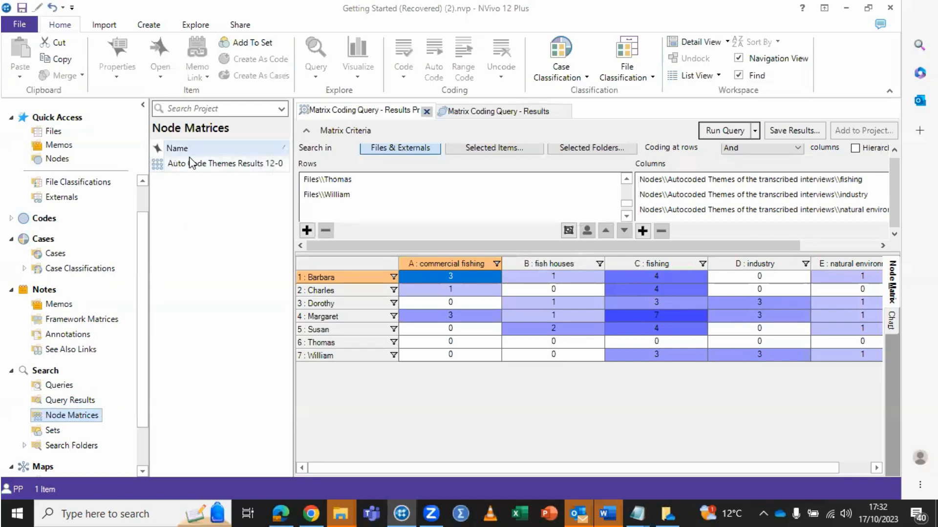
left_click(82, 400)
left_click(83, 446)
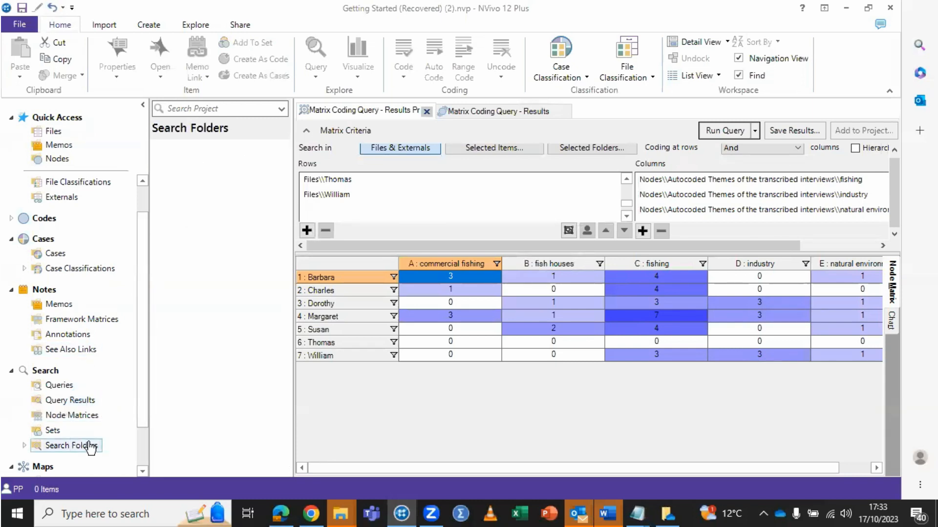
left_click(70, 415)
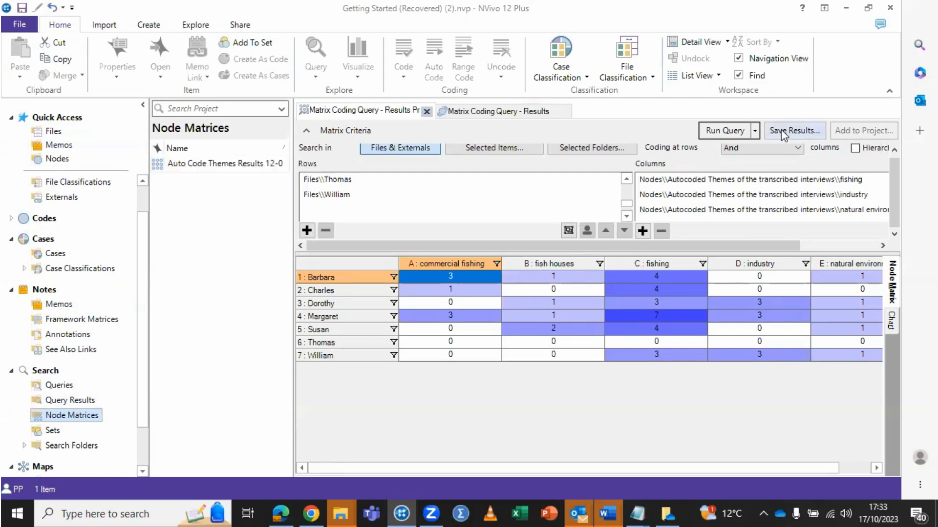
Rerun the query and store its results as a new node matrix named "Node matrix for training video demonstration" in Query Results
left_click(735, 130)
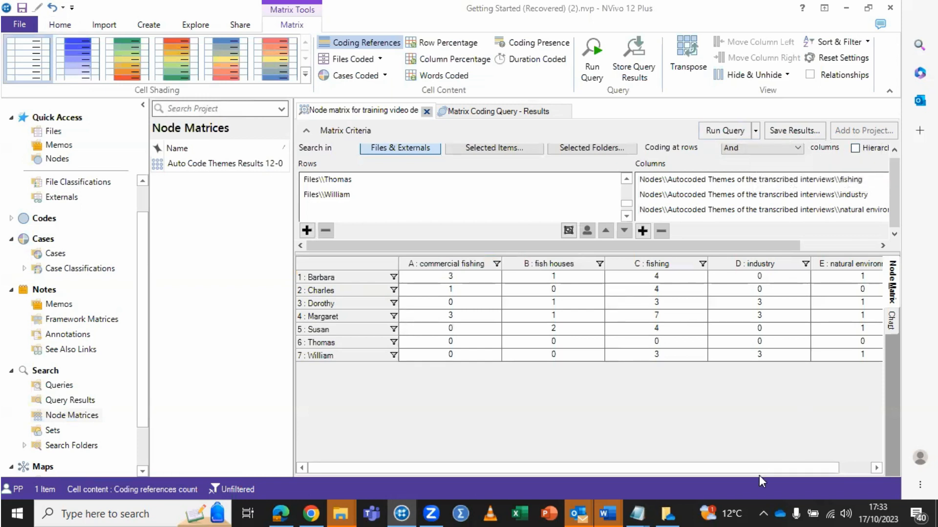
left_click_drag(759, 470, 791, 470)
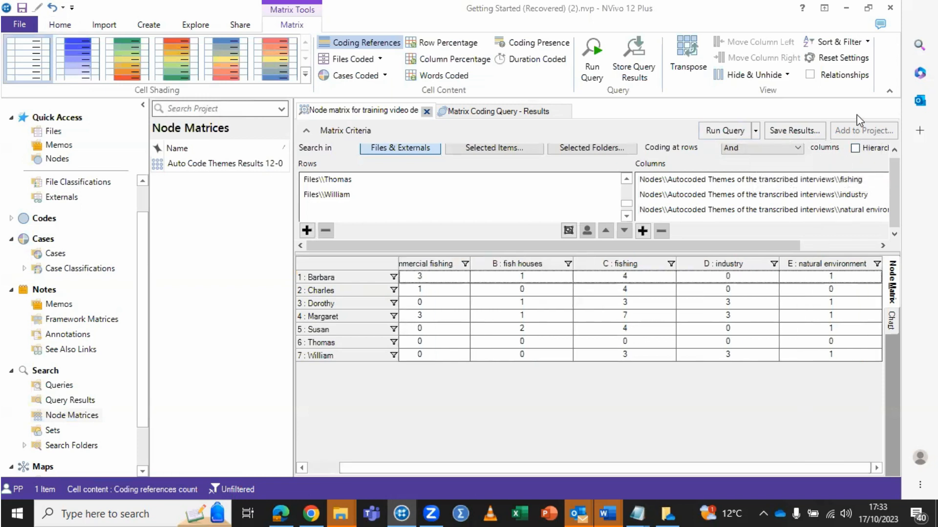
left_click(793, 132)
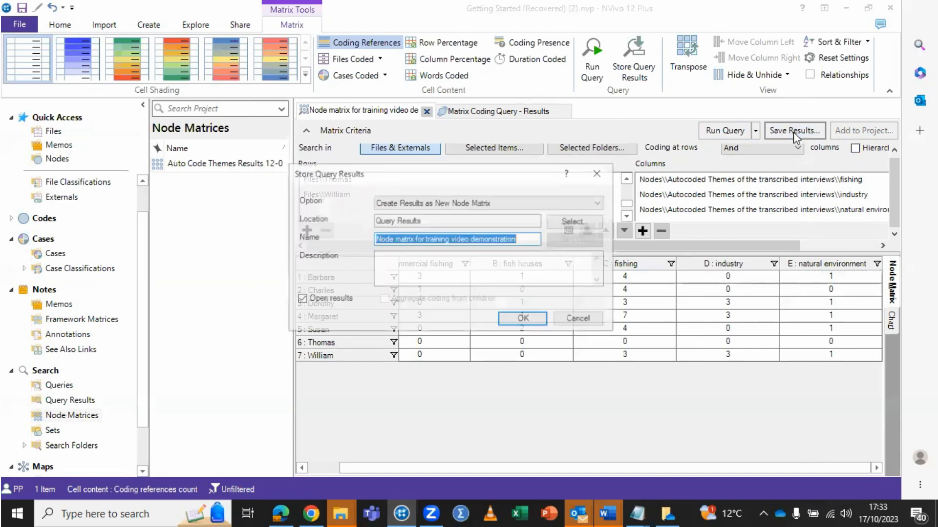
left_click(519, 318)
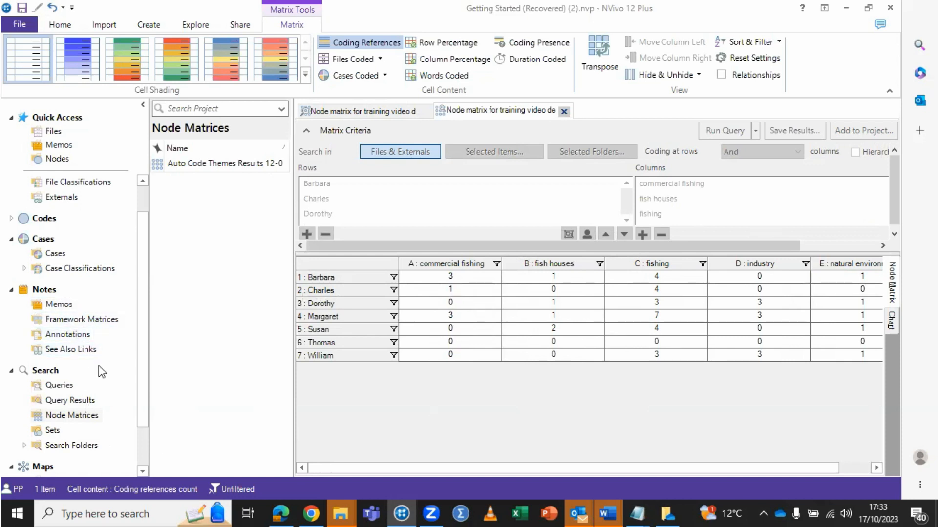
Check the project's queries, query results and node matrices for the saved items, and return to the stored matrix
left_click(58, 388)
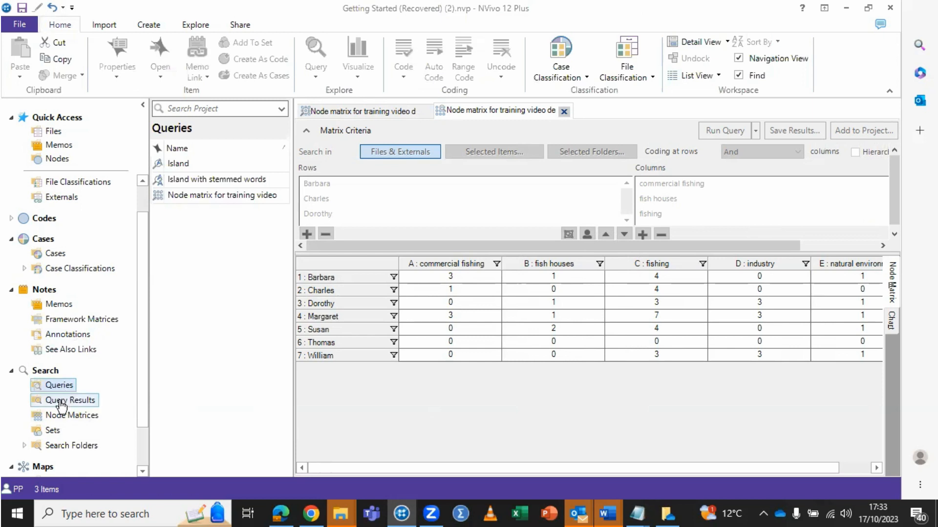
left_click(59, 401)
left_click(61, 416)
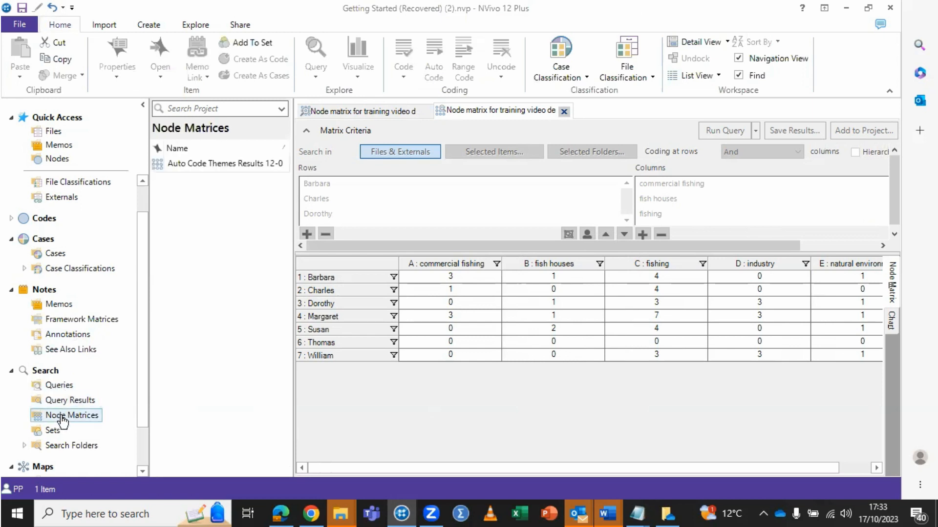
left_click(857, 152)
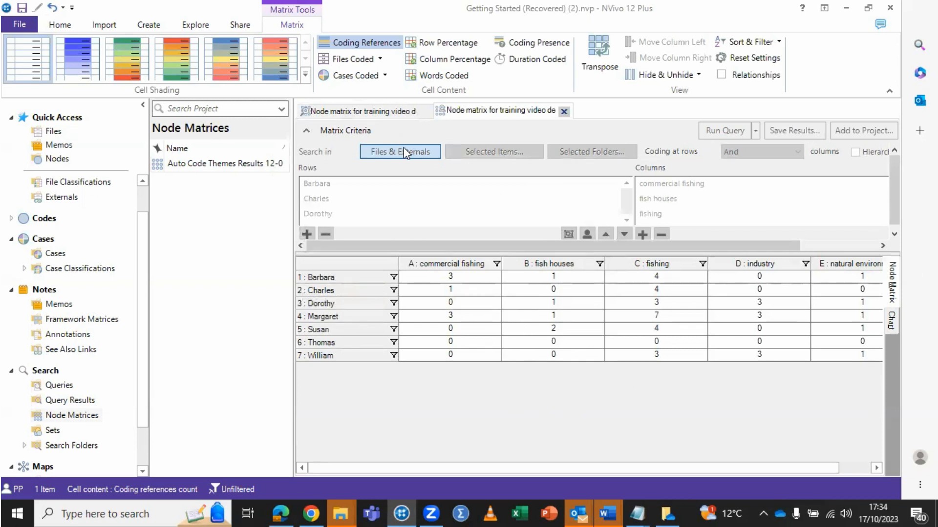
left_click(555, 378)
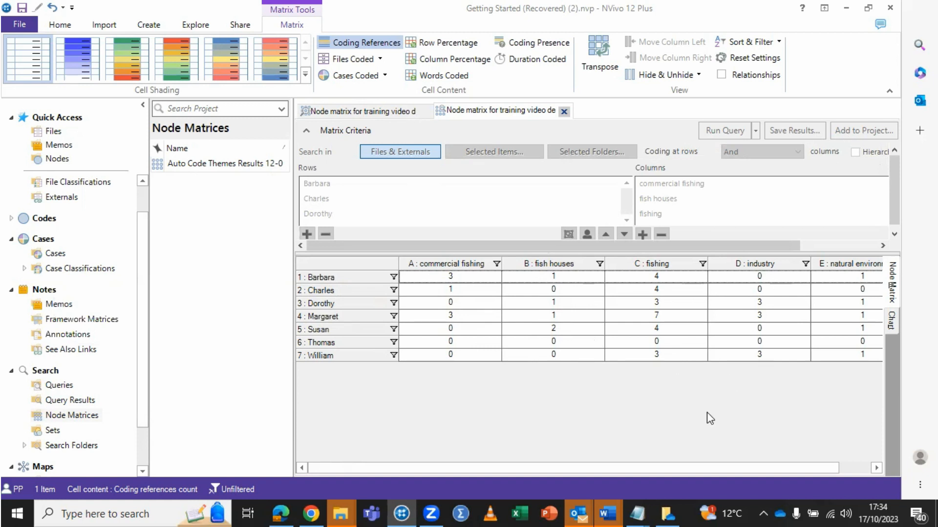
Start exporting the stored node matrix as an MS Excel (*.xlsx) file, and cancel without saving
right_click(592, 315)
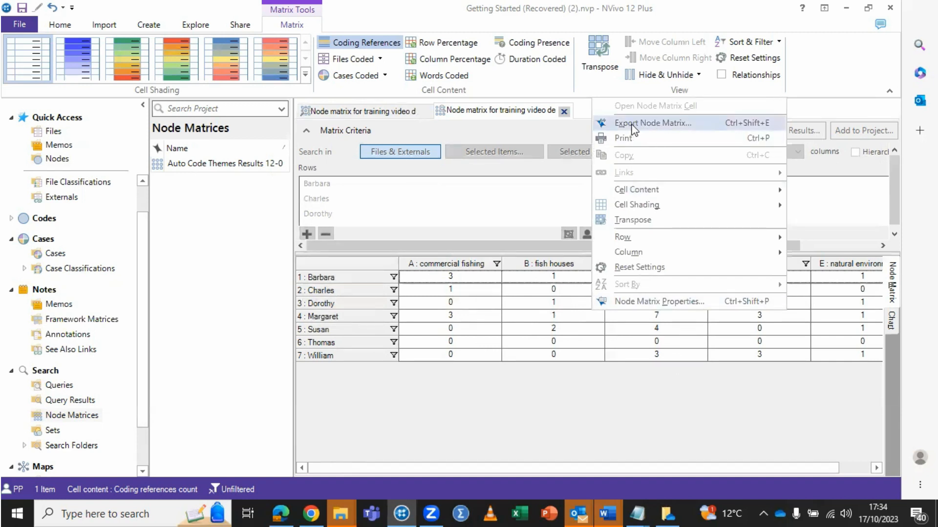
left_click(672, 120)
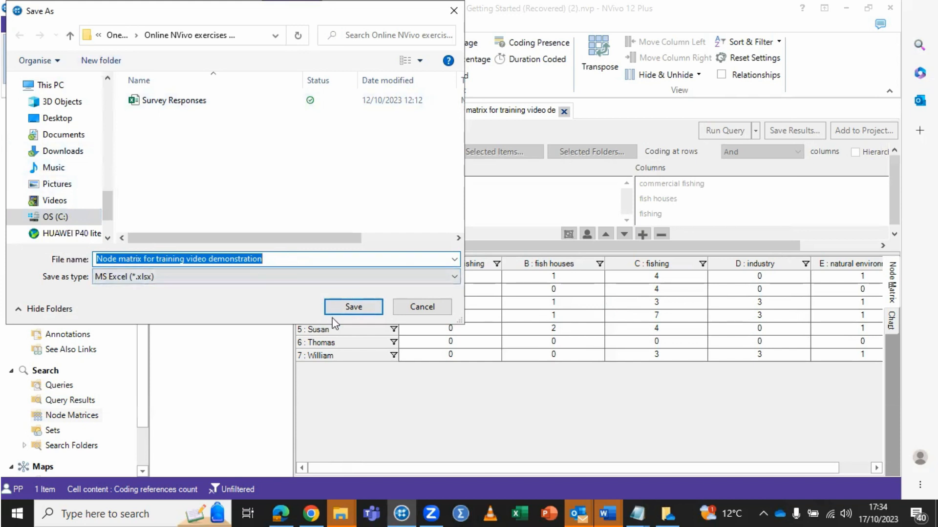
left_click(454, 12)
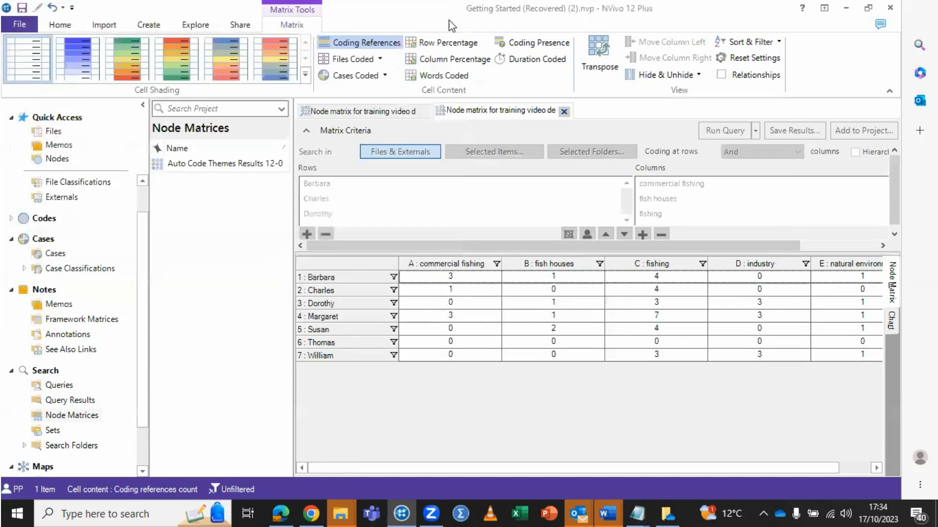